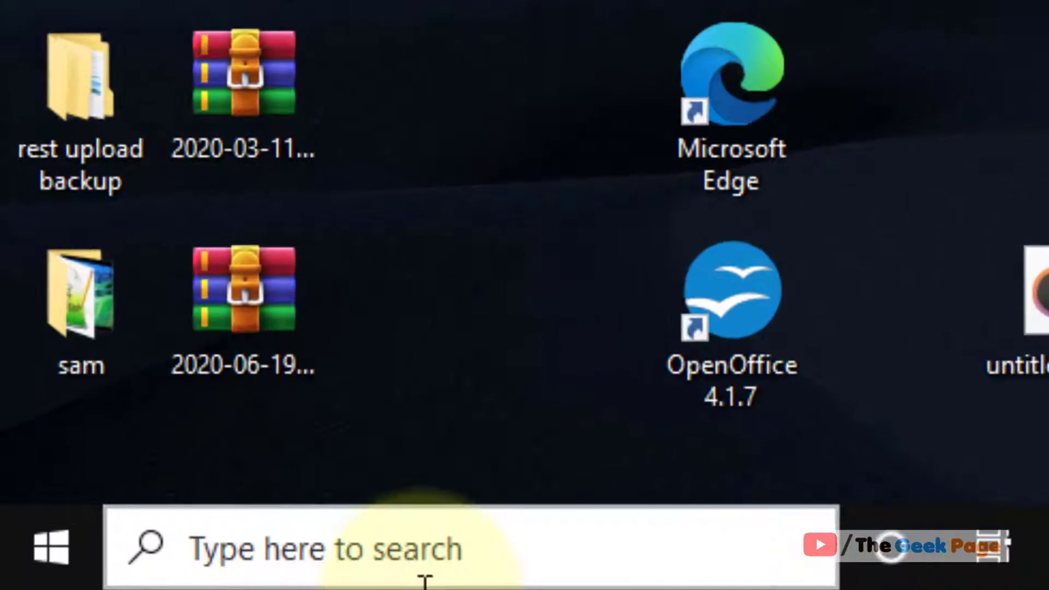
# Launch Device Manager from the taskbar search box
pyautogui.click(426, 574)
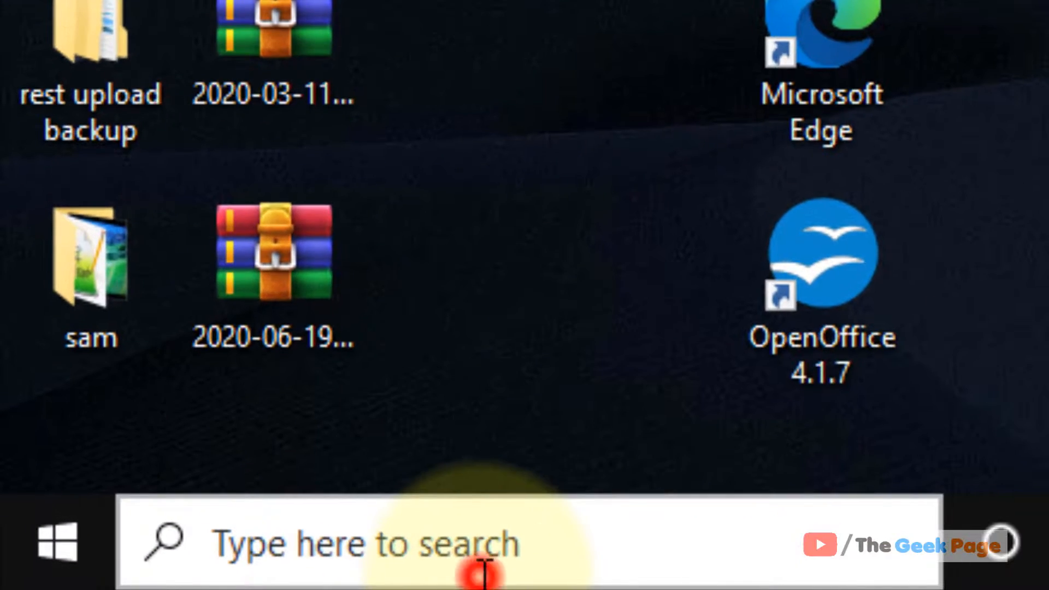
pyautogui.write('dev')
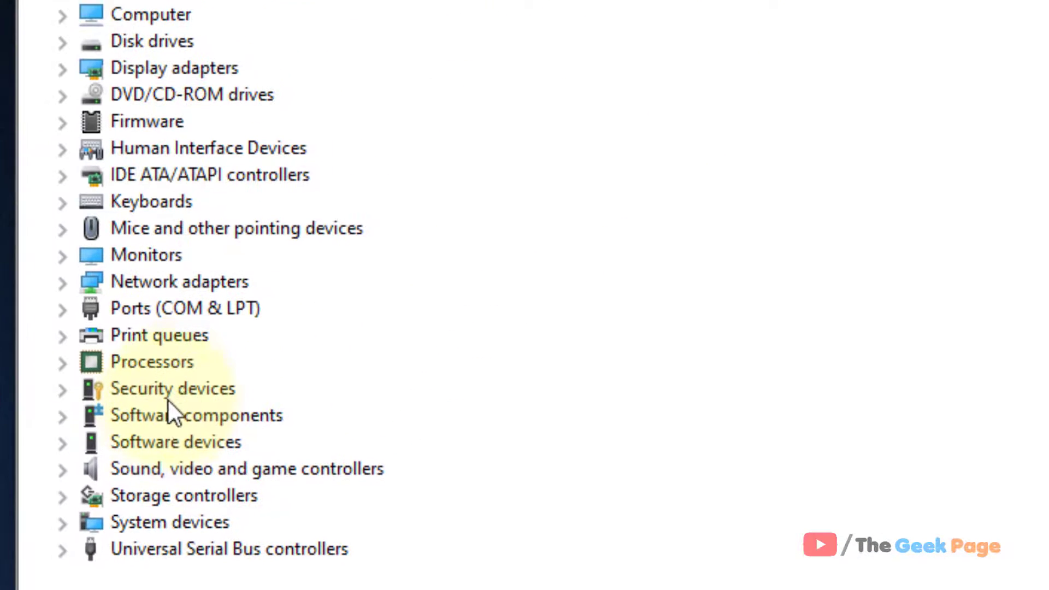
# Expand the Network adapters category to list the installed adapters
pyautogui.click(163, 414)
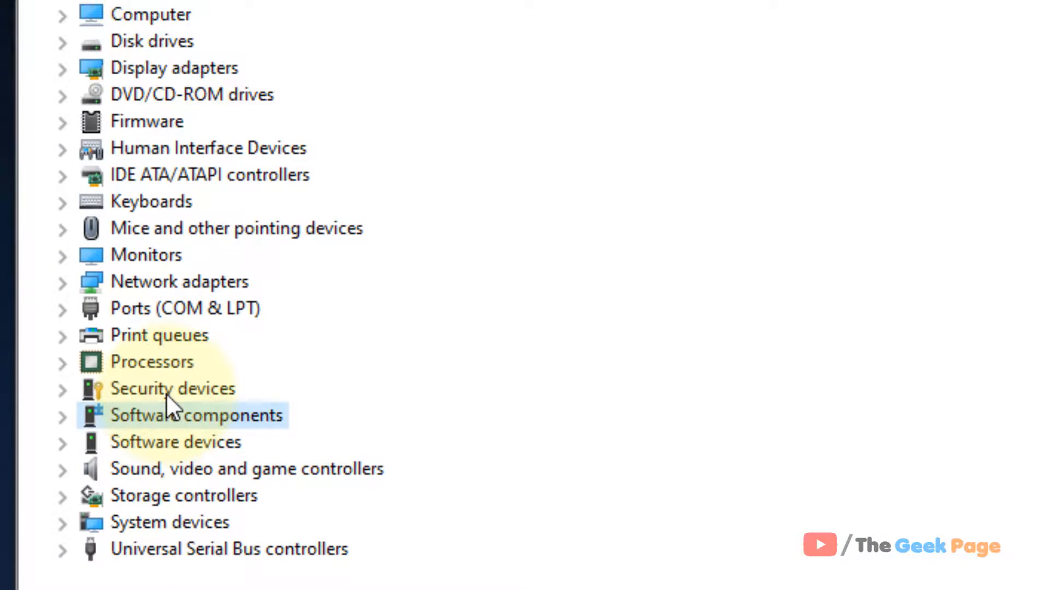
pyautogui.click(170, 336)
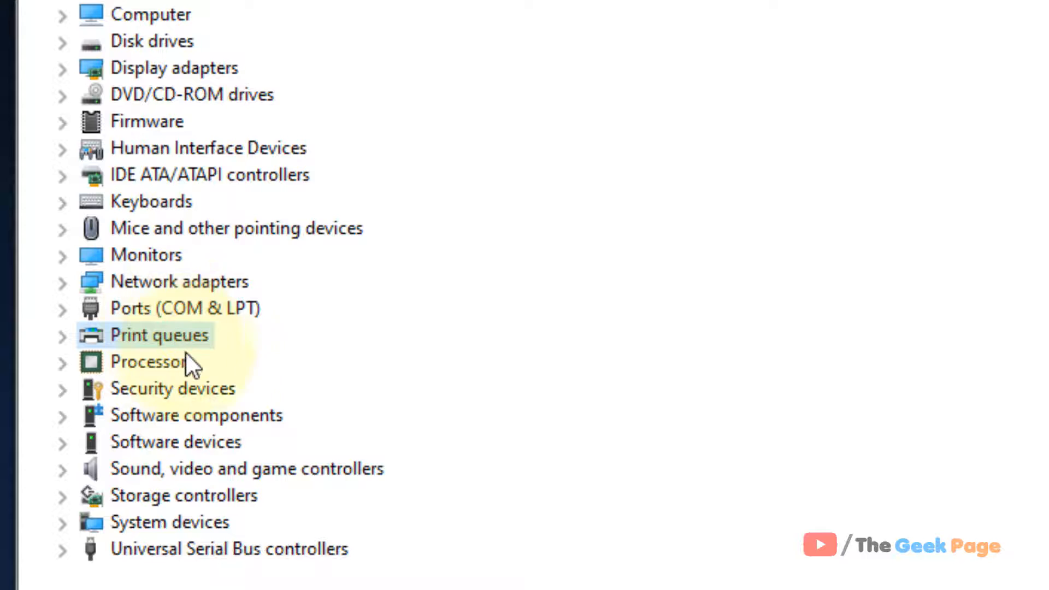
pyautogui.press('Up')
pyautogui.press('Up')
pyautogui.doubleClick(198, 281)
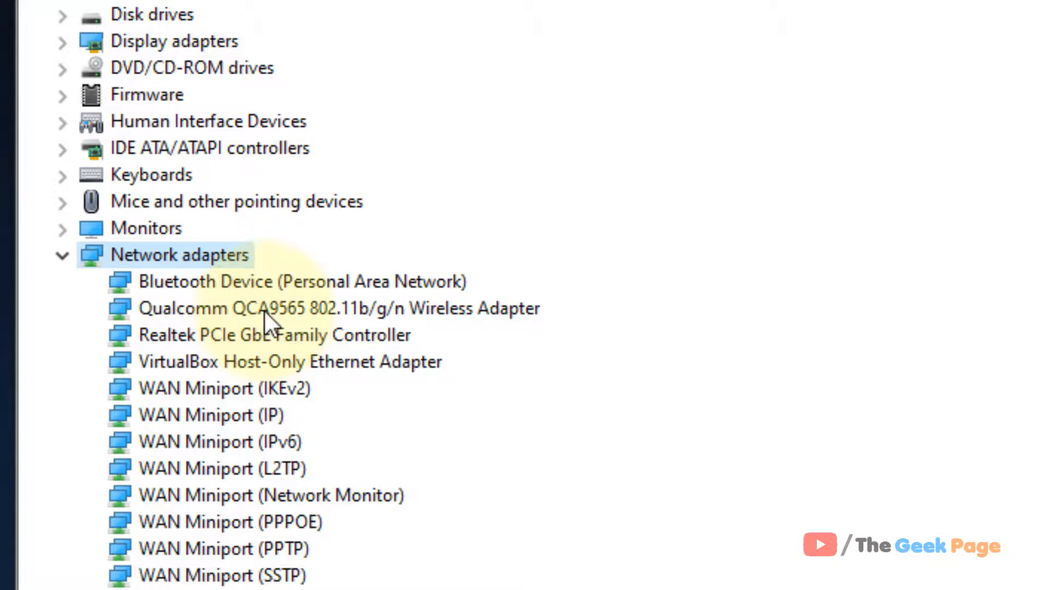
# Disable the Qualcomm QCA9565 wireless adapter, then enable it again
pyautogui.rightClick(166, 305)
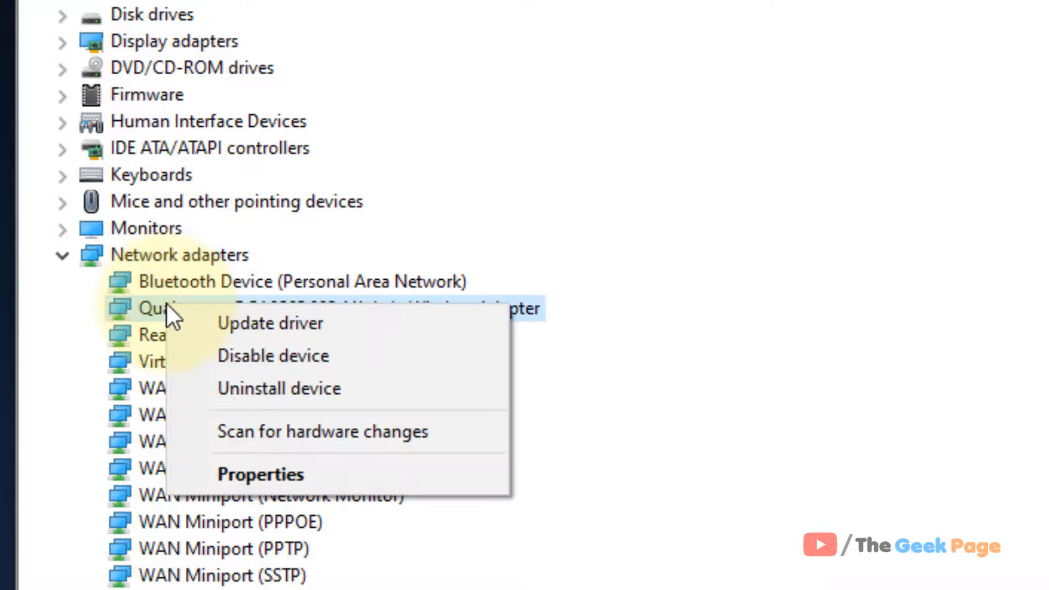
pyautogui.click(301, 361)
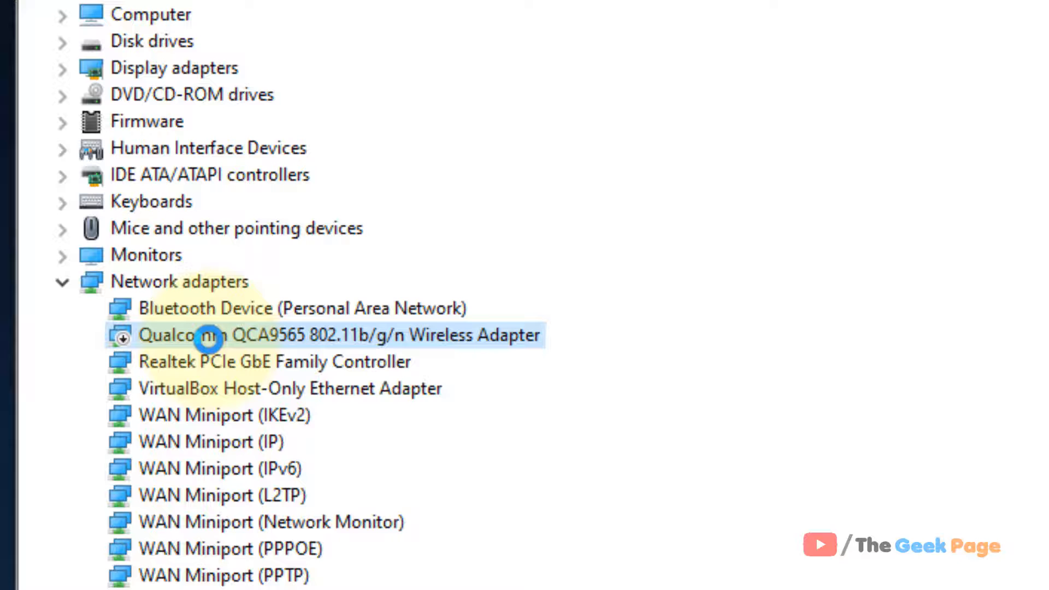
pyautogui.rightClick(164, 336)
pyautogui.click(222, 390)
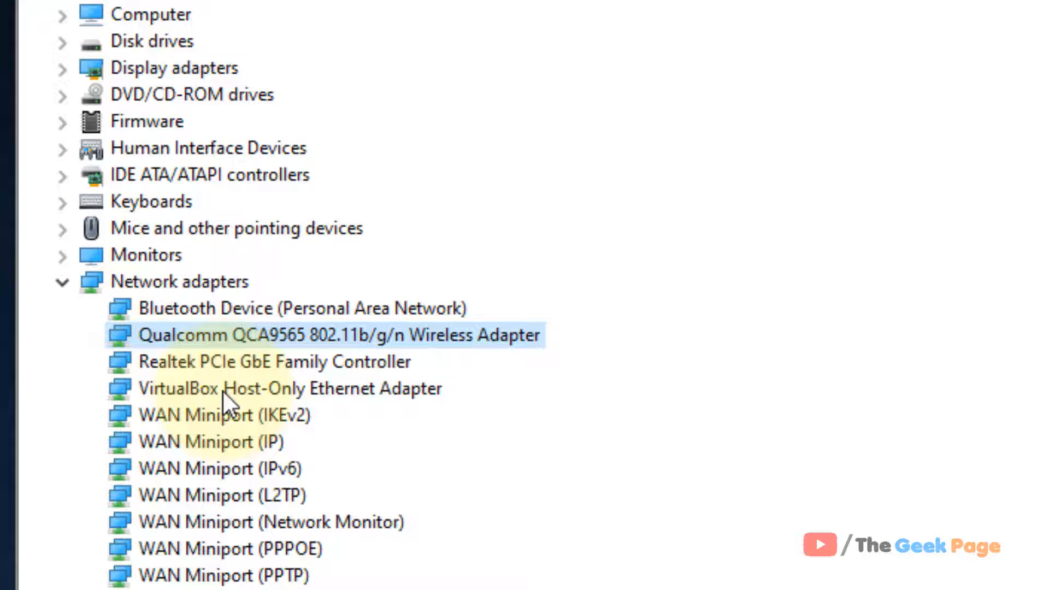
# Show the context actions for the Qualcomm wireless adapter
pyautogui.rightClick(175, 339)
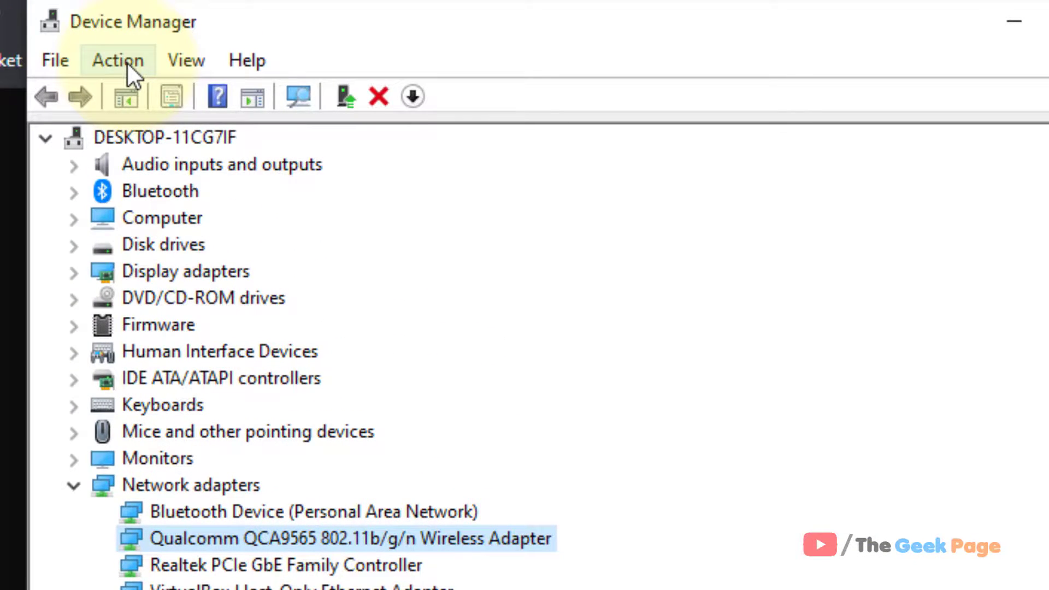
# Run Scan for hardware changes from the Action menu to refresh the device list
pyautogui.click(127, 63)
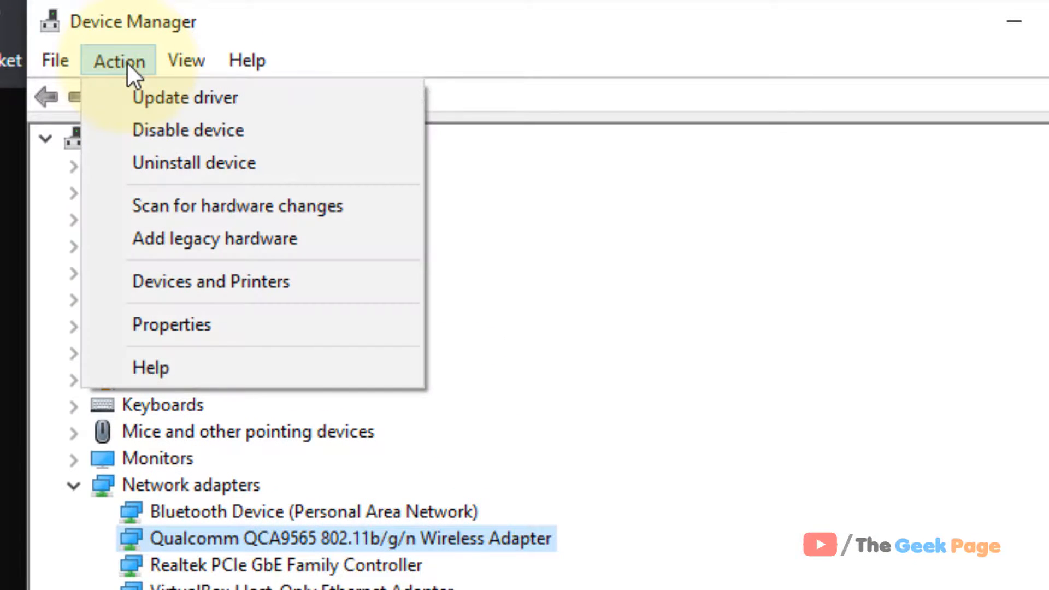
pyautogui.click(198, 203)
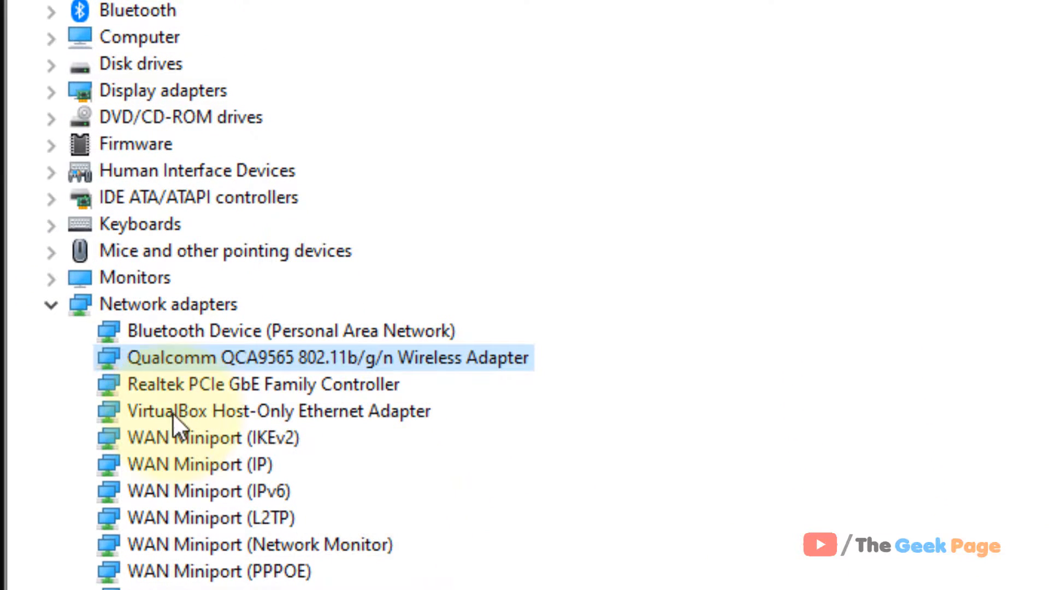
# Show the Qualcomm QCA9565 adapter's context actions again
pyautogui.rightClick(151, 353)
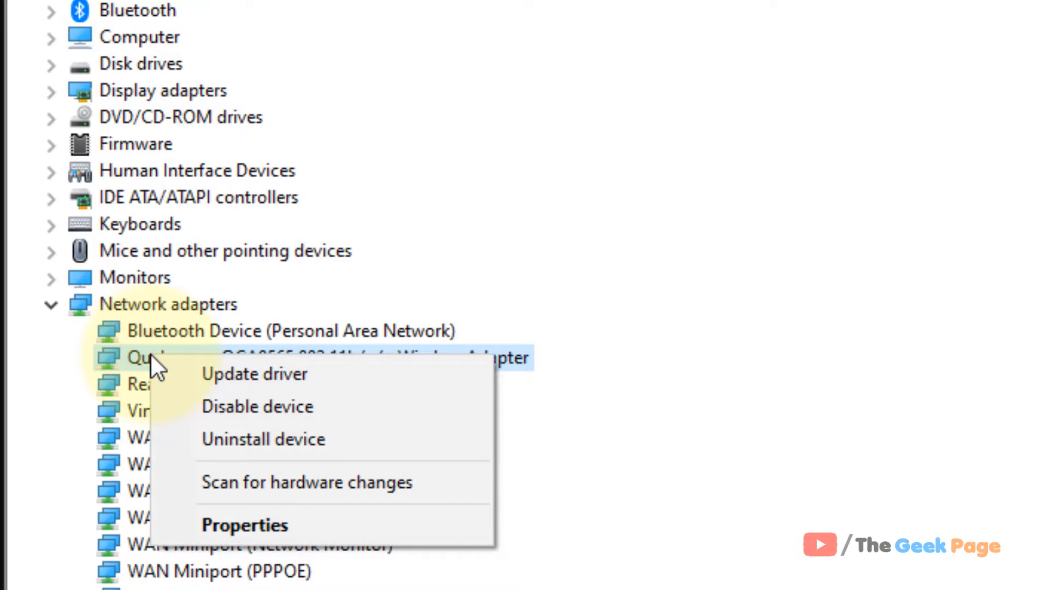